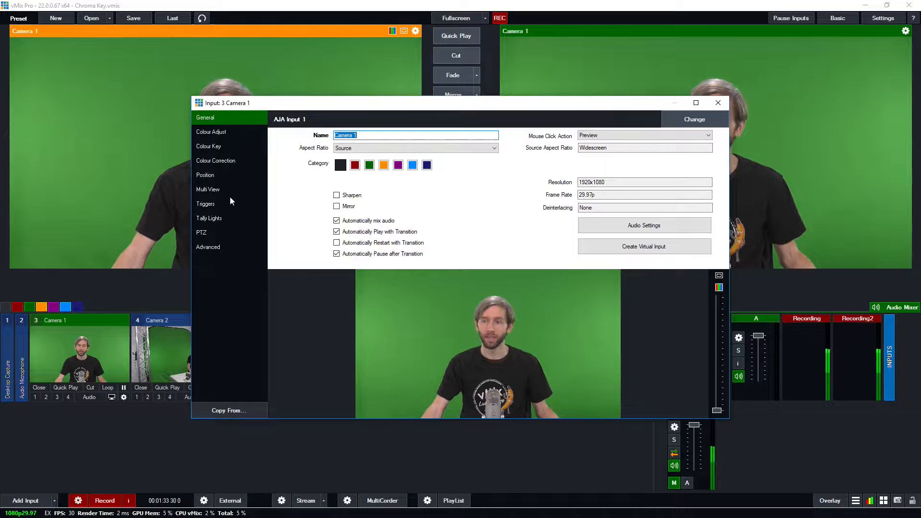
- Key out Camera 1's green background by enabling Colour Key, sampling the green screen colour and applying Auto Chroma Key Preset 2
click(224, 146)
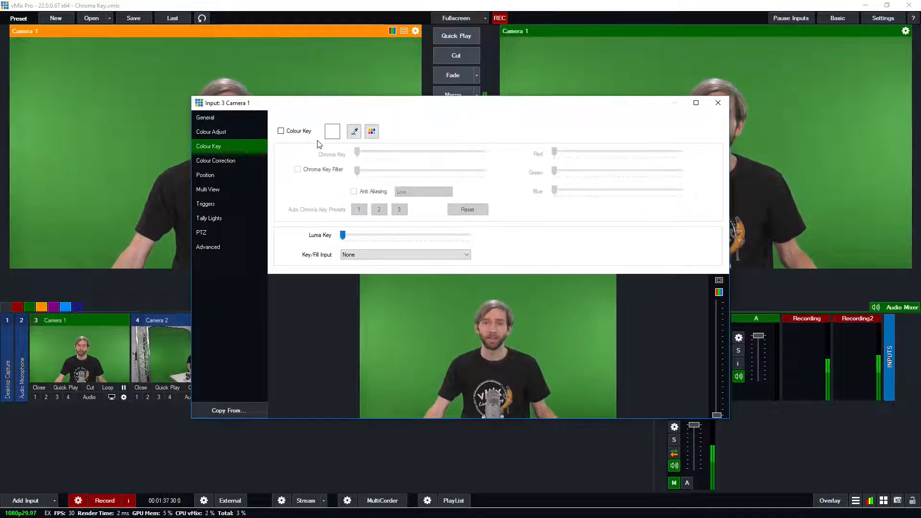
click(299, 131)
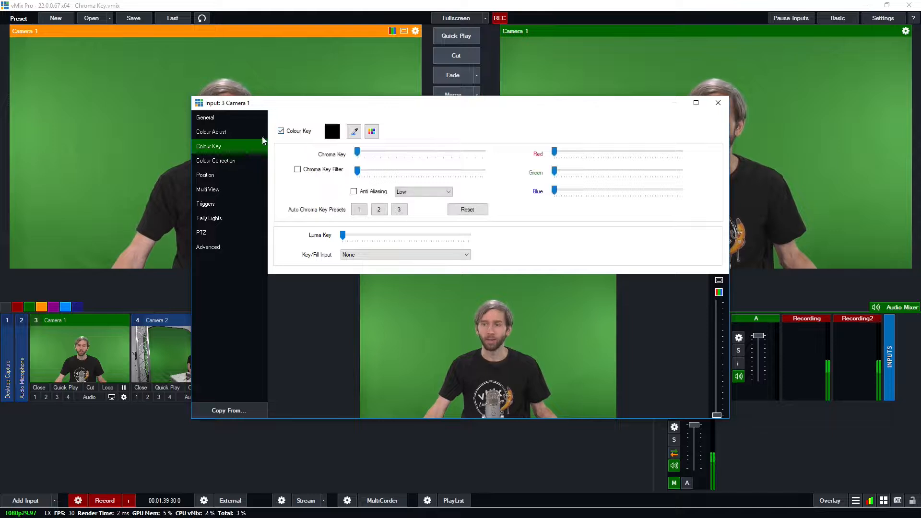
click(353, 132)
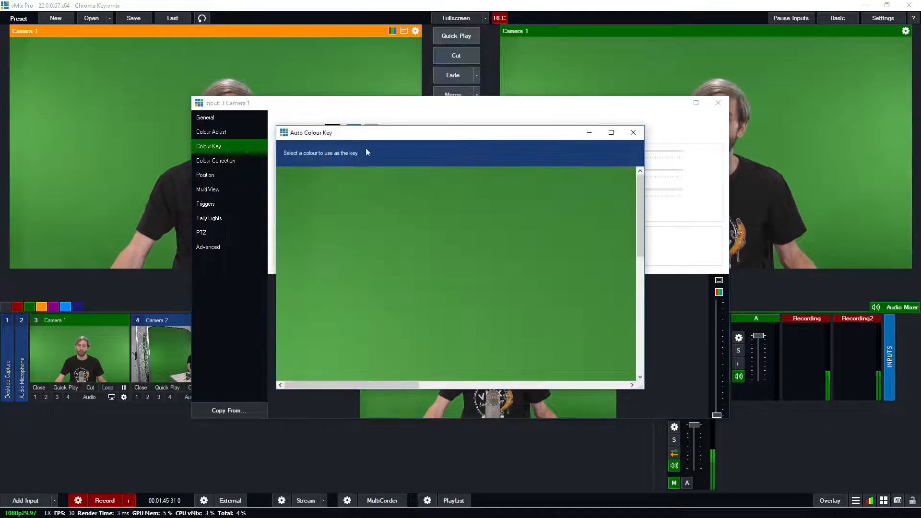
click(455, 339)
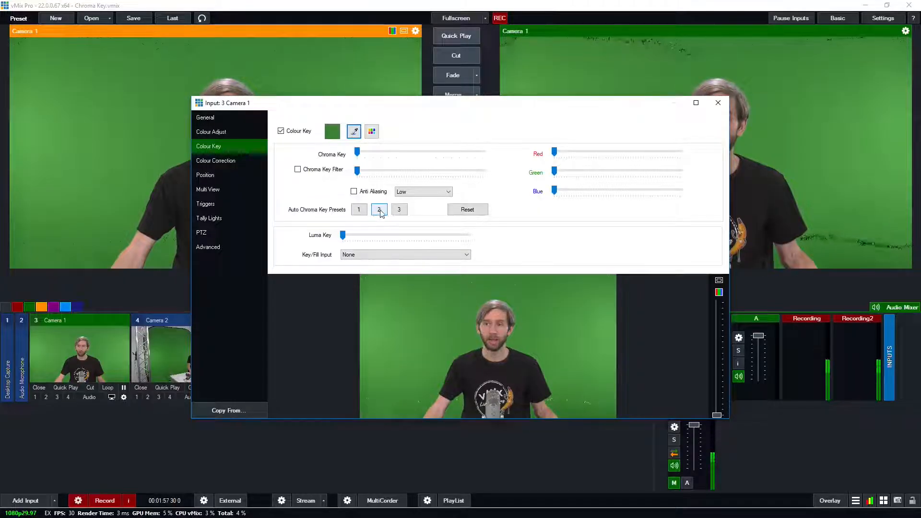
click(384, 211)
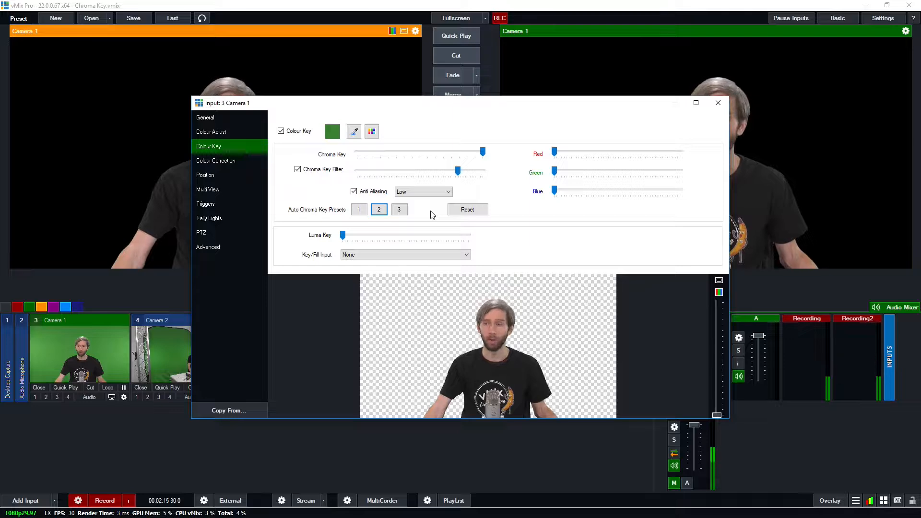
click(718, 103)
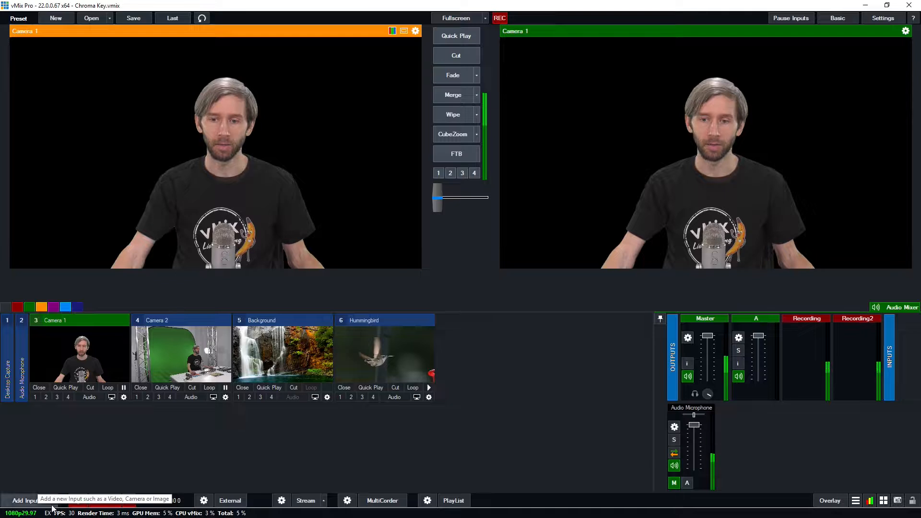
- Add a Blank input and set its Multi View layer 1 to Background and layer 2 to Camera 1
click(28, 501)
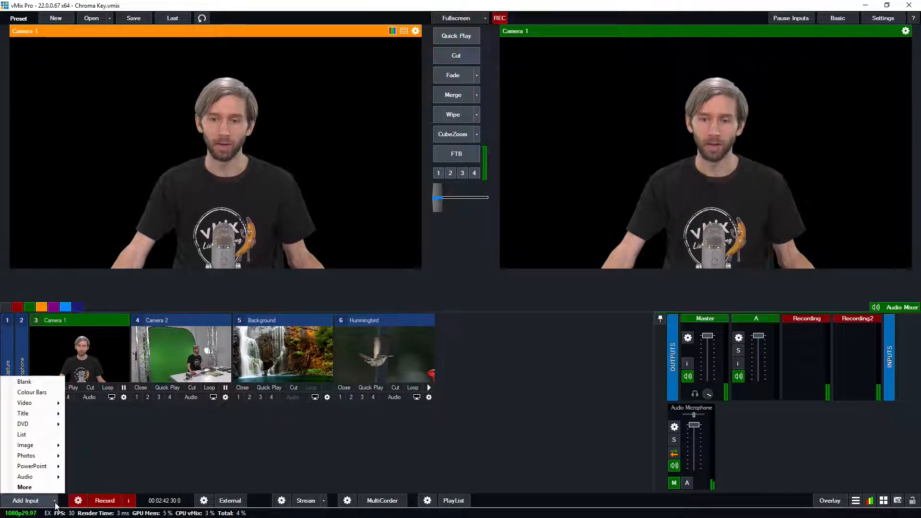
click(26, 383)
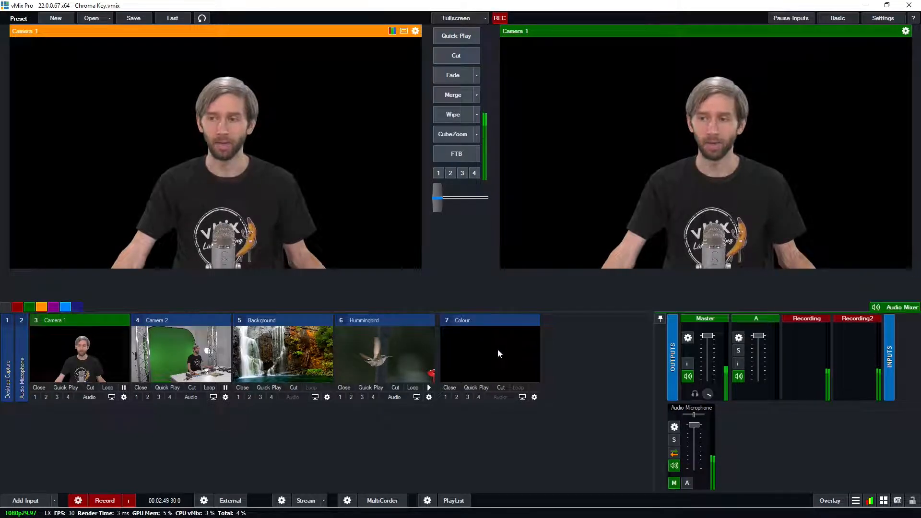
click(534, 398)
click(208, 189)
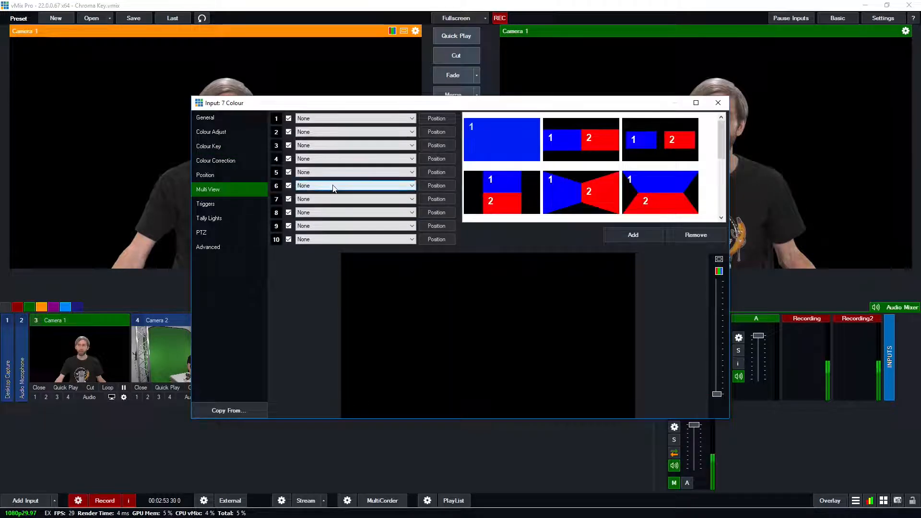
click(330, 116)
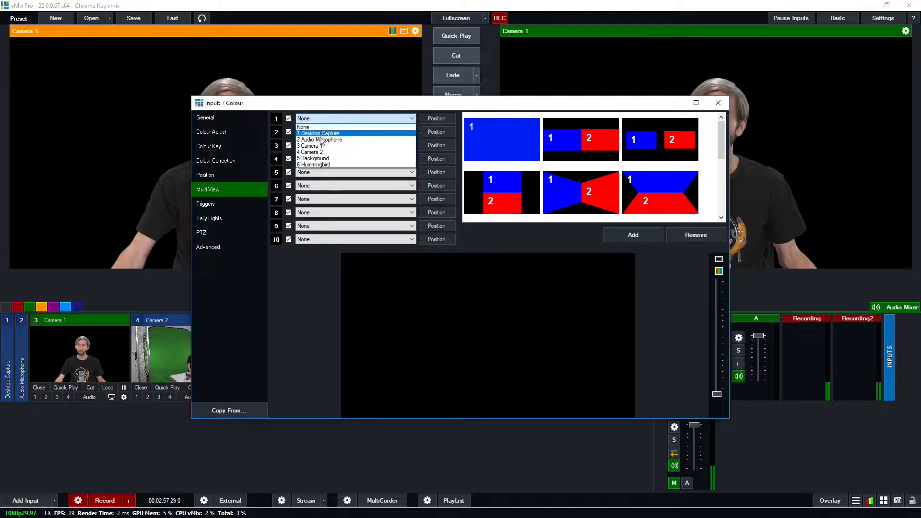
click(319, 158)
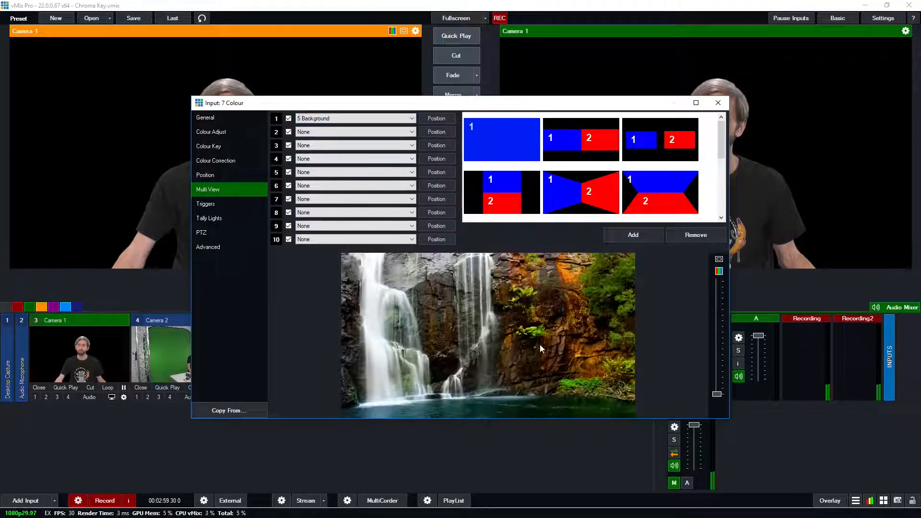
click(318, 133)
click(365, 163)
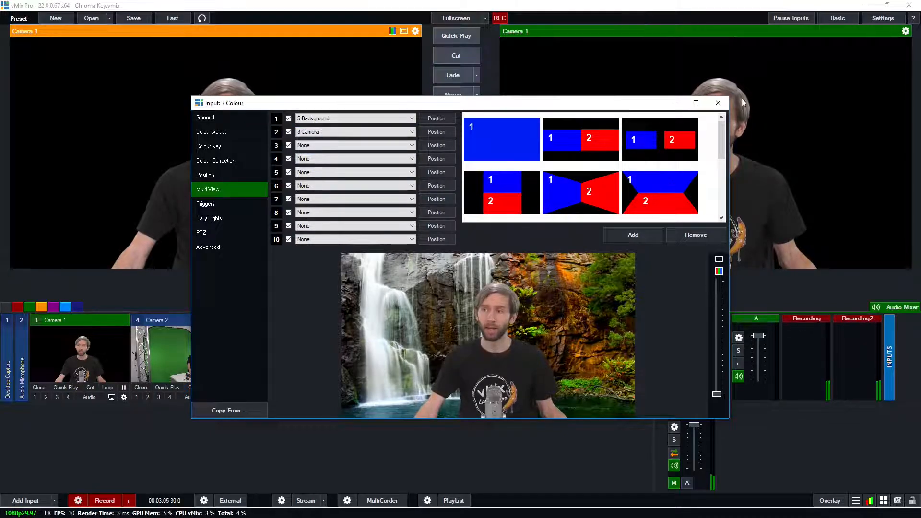
click(719, 102)
- Cut the Colour composite to the live output and show Camera 1 on overlay channel 4
click(482, 353)
click(463, 61)
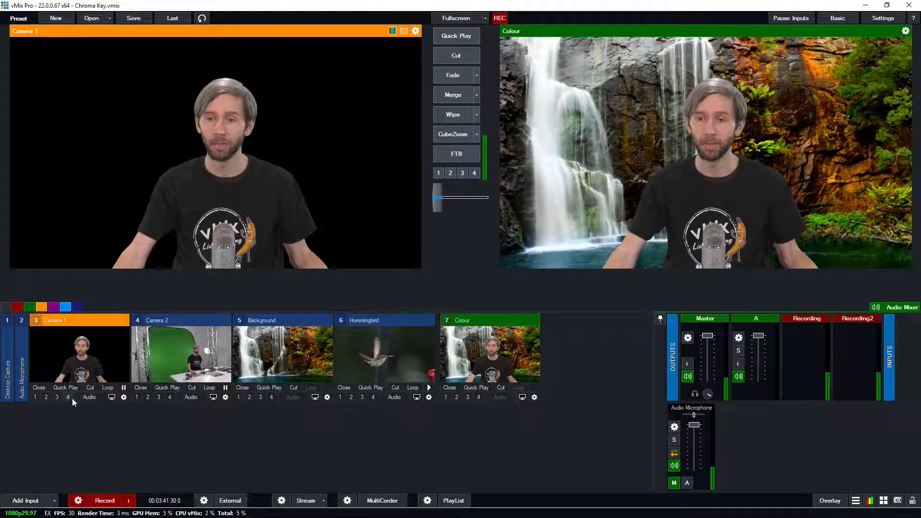
click(68, 398)
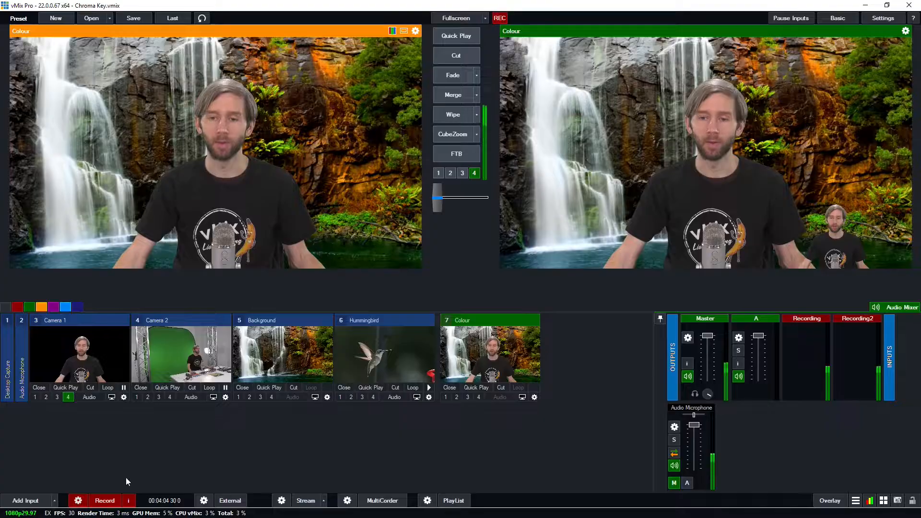
- Add the virtual set "1 virtualstudiosets.com_9B_WIDE" as a new input
click(39, 502)
click(240, 365)
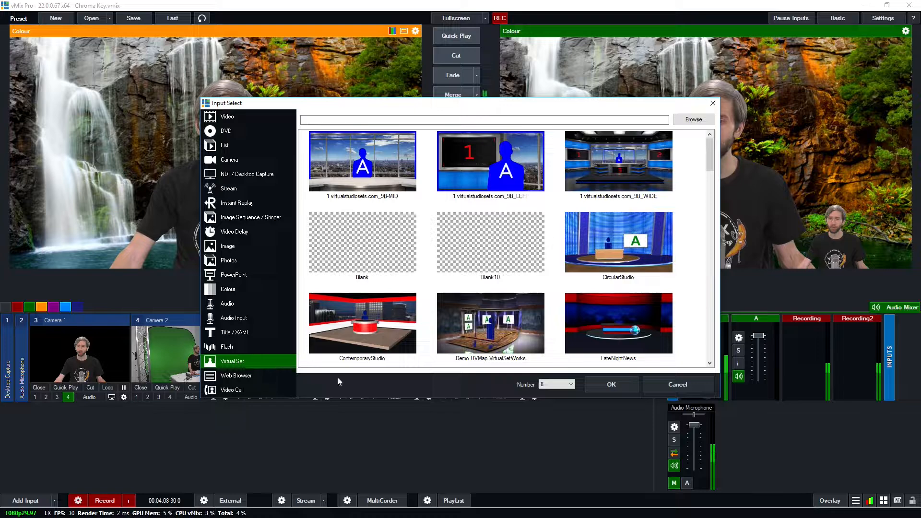
click(638, 191)
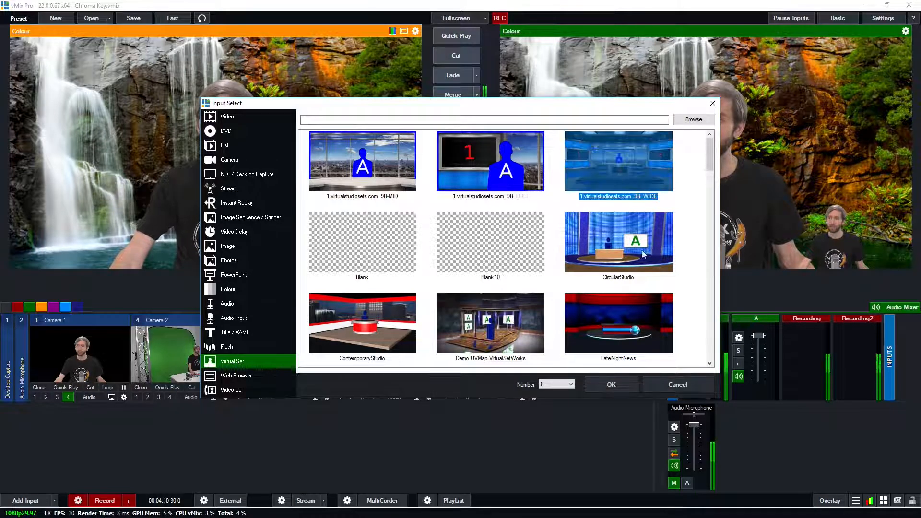
click(611, 386)
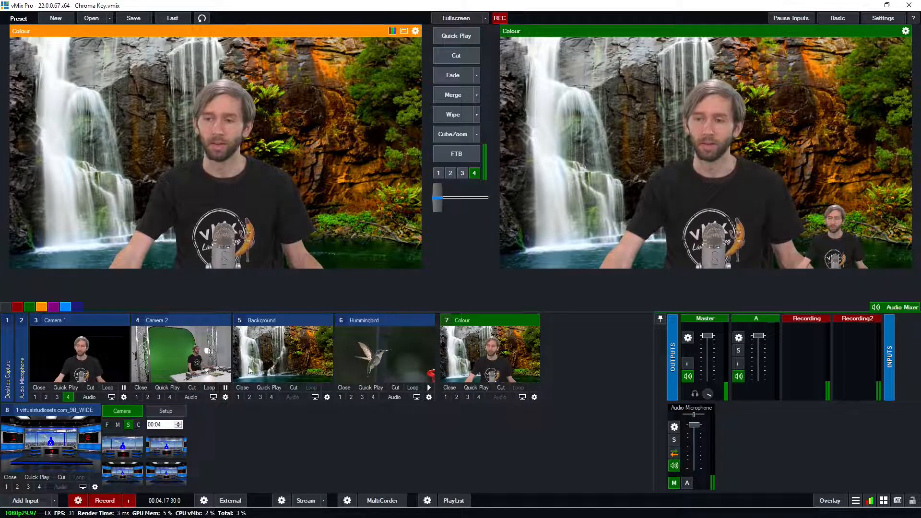
- Move the virtual set ahead of the Colour input, then cut it to the live output
drag(67, 411, 518, 326)
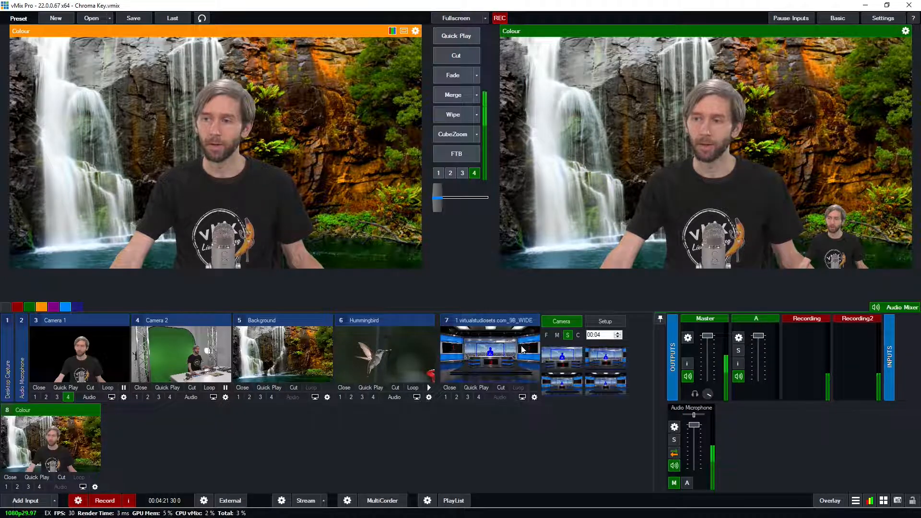
click(508, 354)
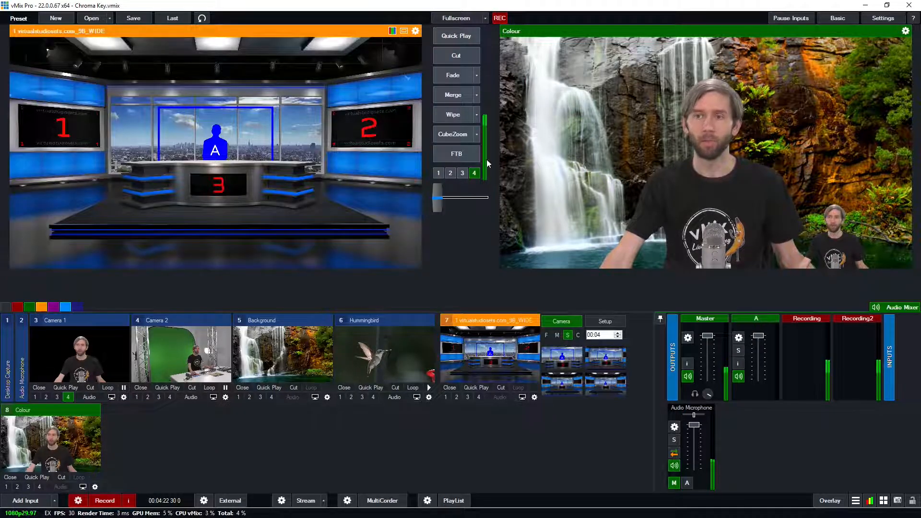
click(455, 58)
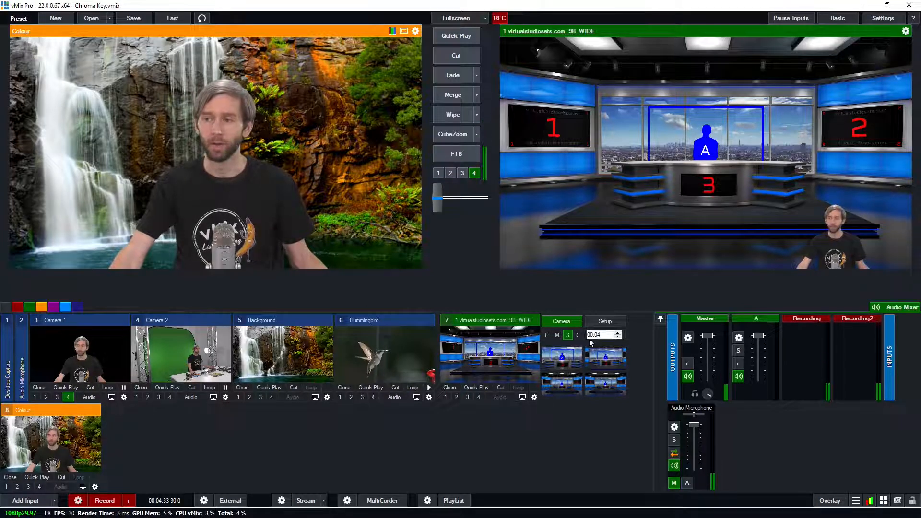
- Assign Camera 1 to the virtual set's Talent A layer
click(605, 321)
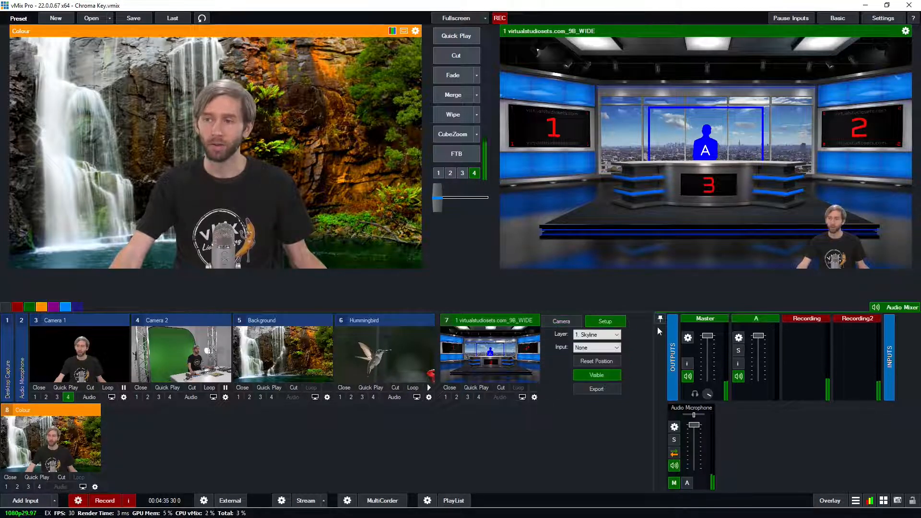
click(615, 336)
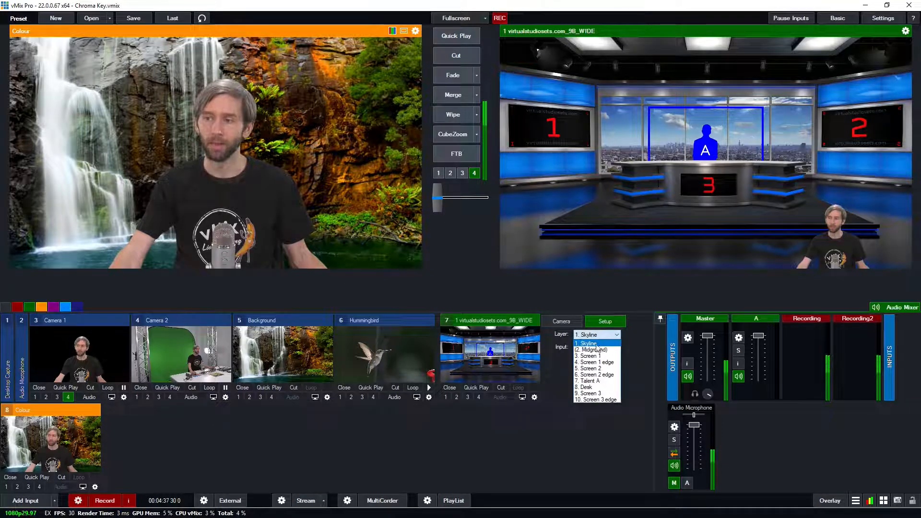
click(602, 382)
click(598, 348)
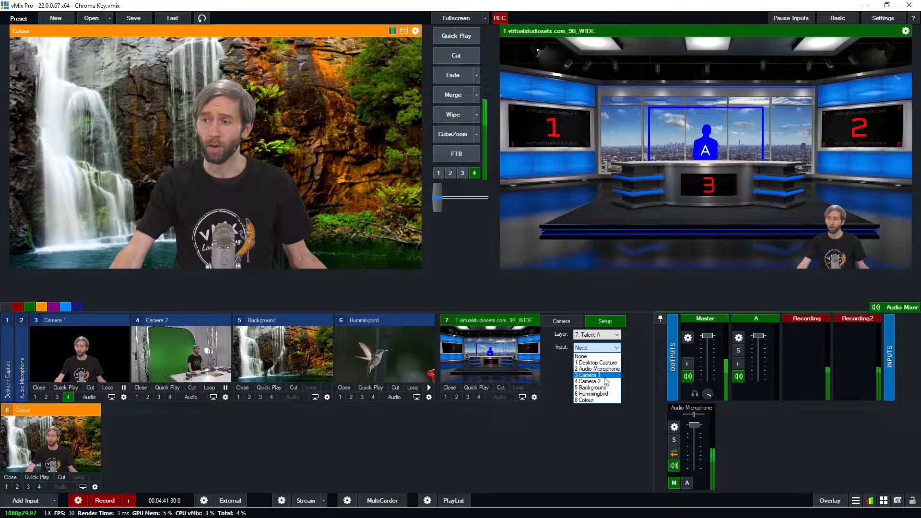
click(604, 377)
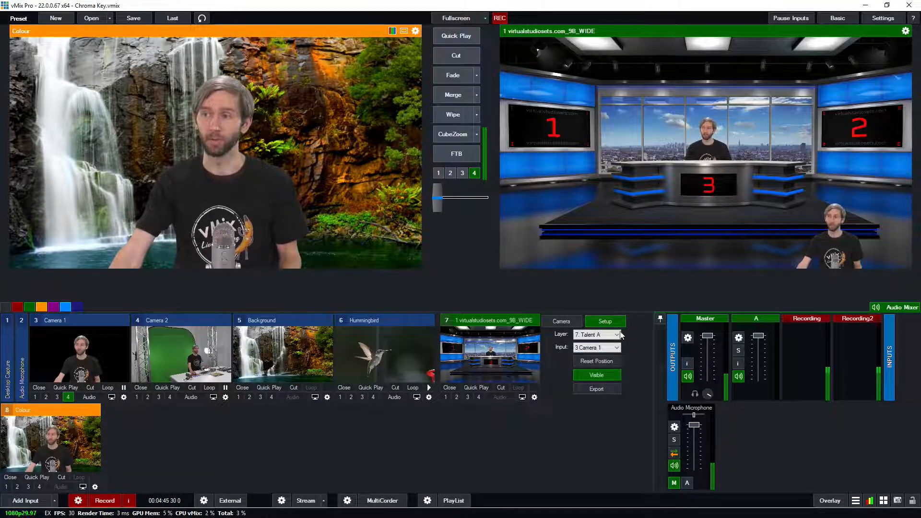
- Put the virtual set in preview and view the position settings of its Camera 1 layer
click(492, 354)
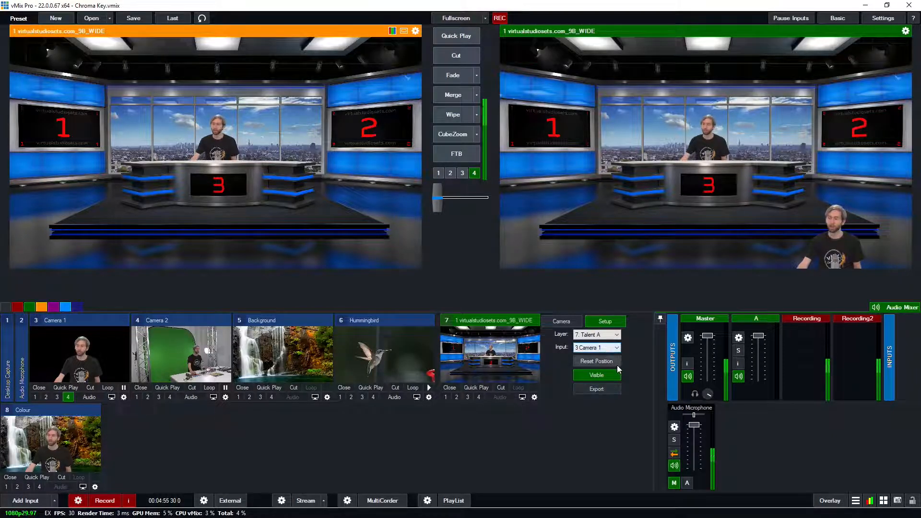
click(535, 398)
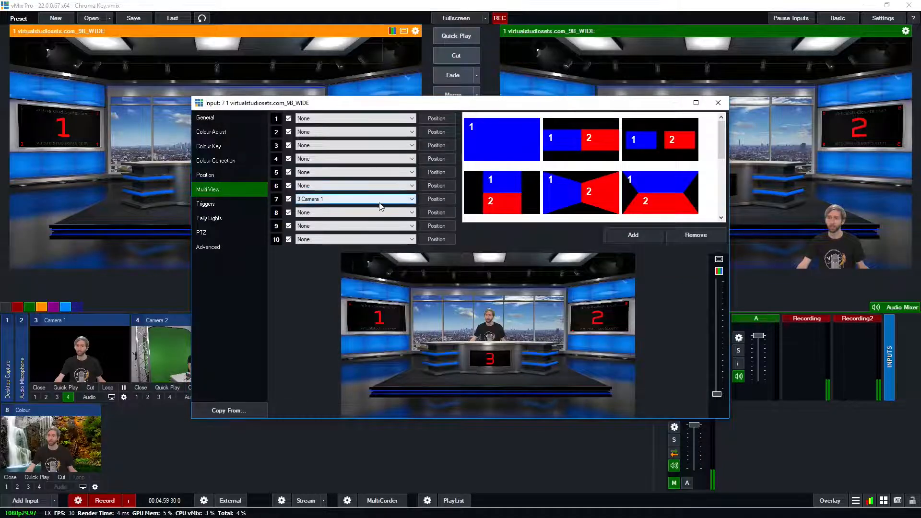
click(434, 213)
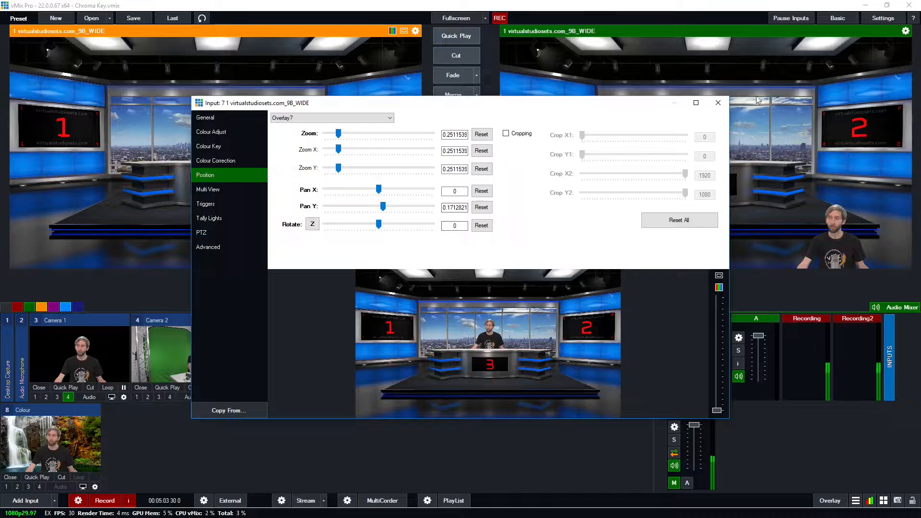
click(718, 104)
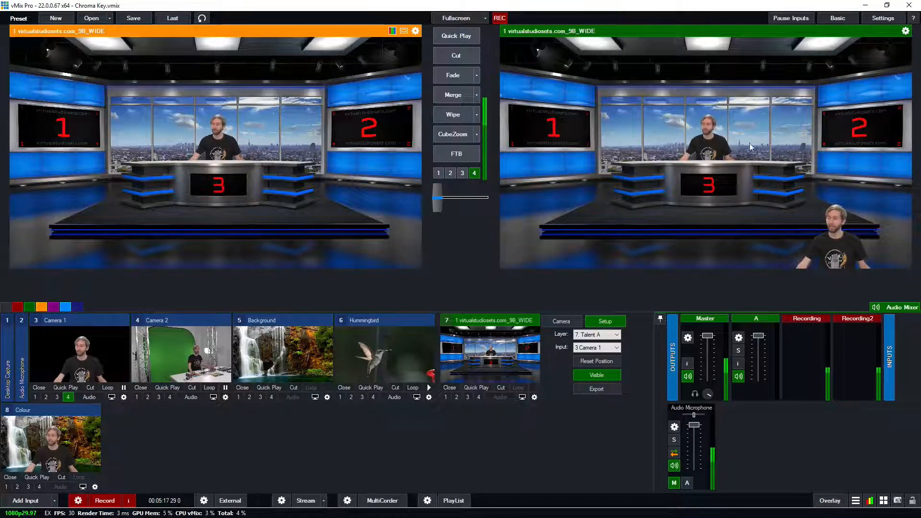
- Assign the Hummingbird input to the virtual set's Screen 1 layer
click(595, 335)
click(599, 356)
click(602, 348)
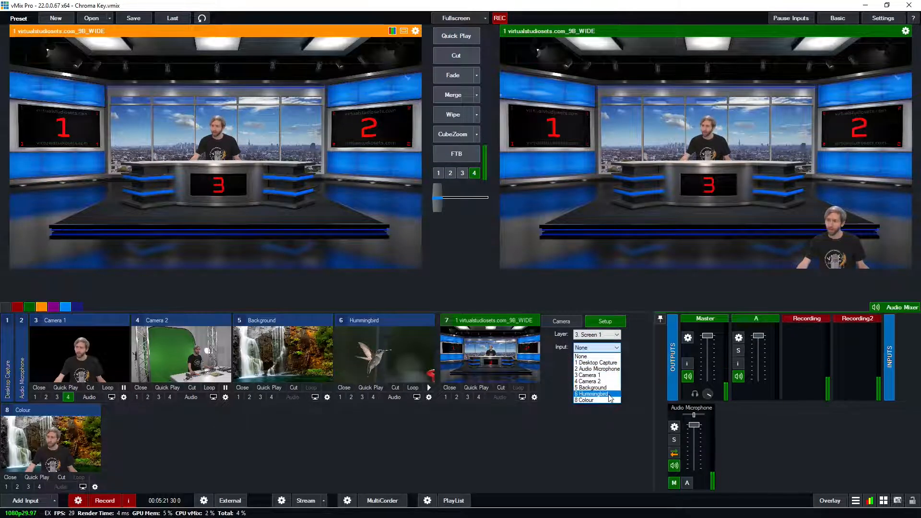
click(607, 393)
- Assign the Background input to the virtual set's Screen 3 layer
click(599, 336)
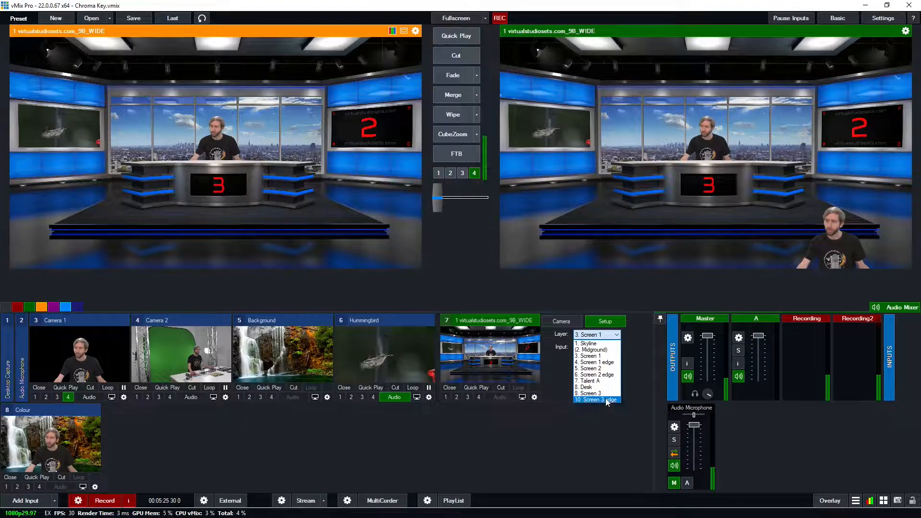
click(600, 393)
click(604, 352)
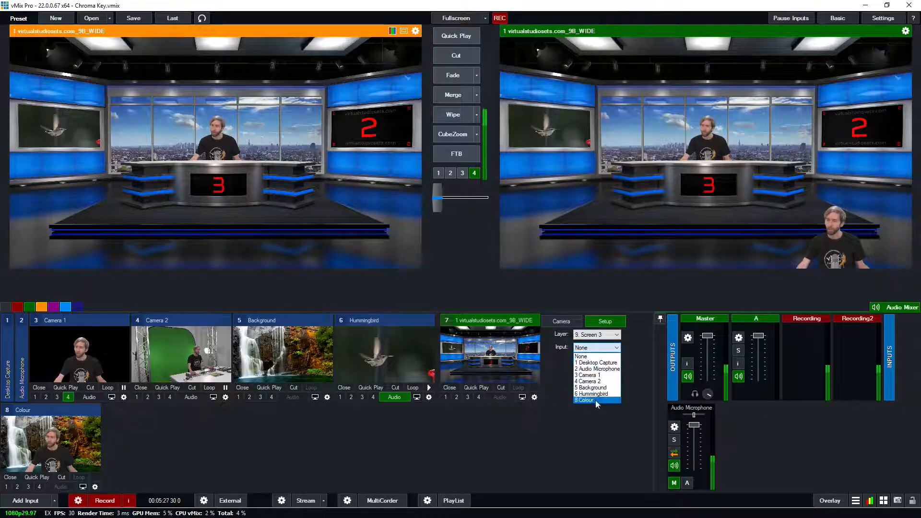
click(597, 388)
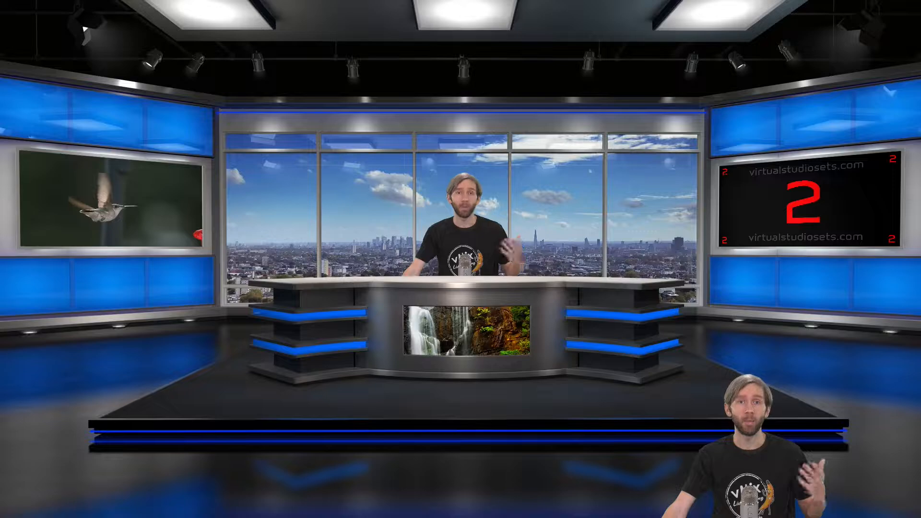